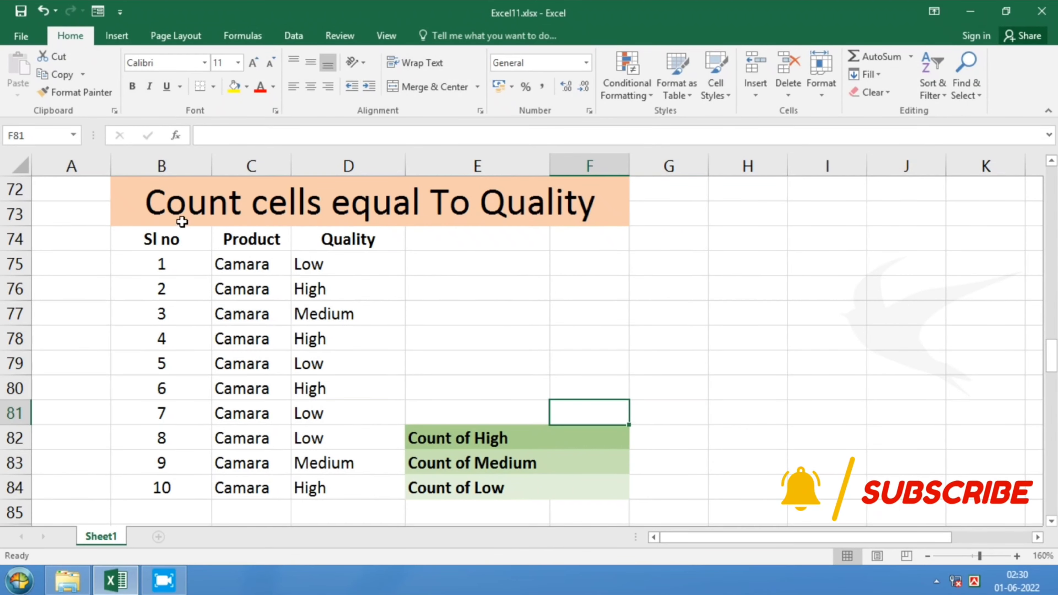
Highlight the Quality table, then its Sl no, Product and Quality columns in turn.
drag(179, 219, 484, 488)
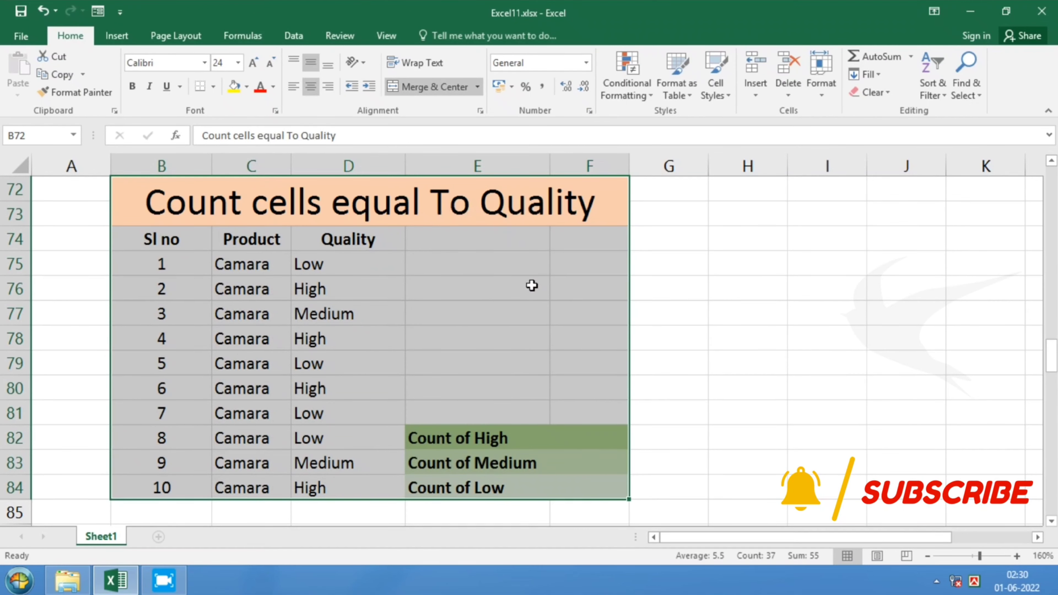
click(651, 289)
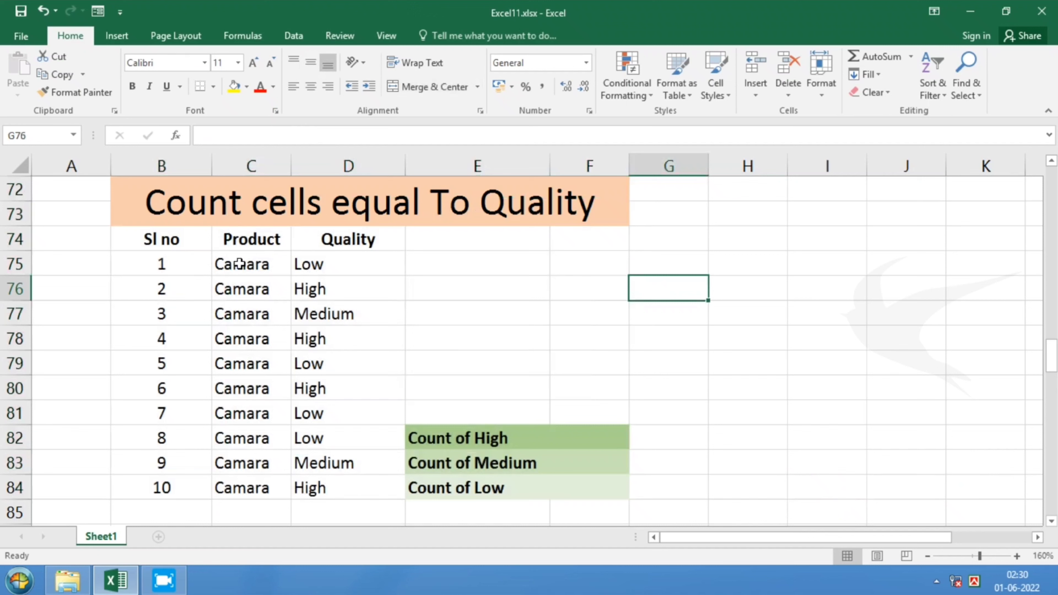
click(173, 244)
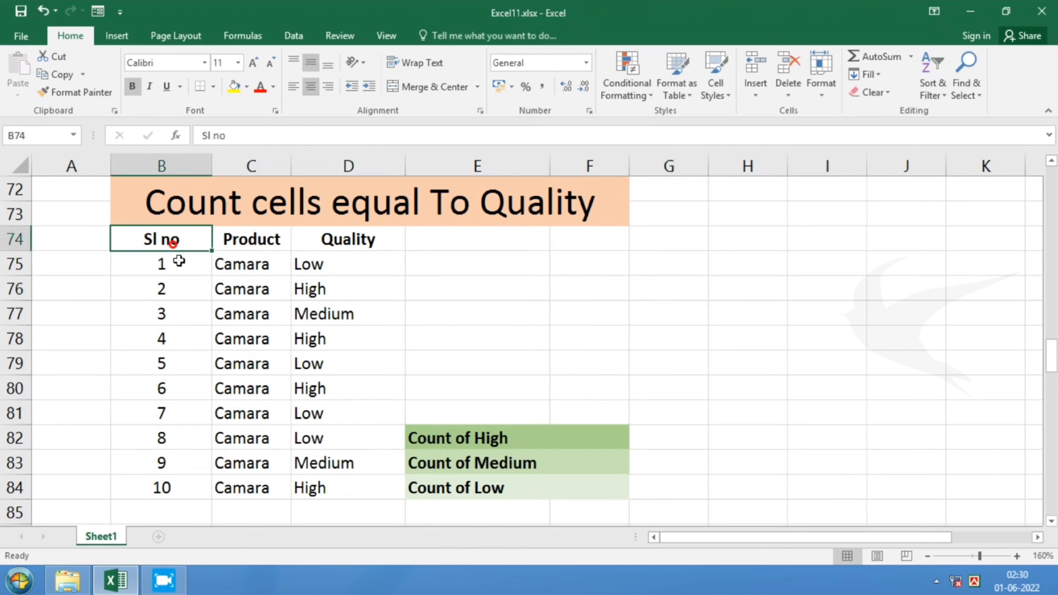
drag(179, 262, 189, 366)
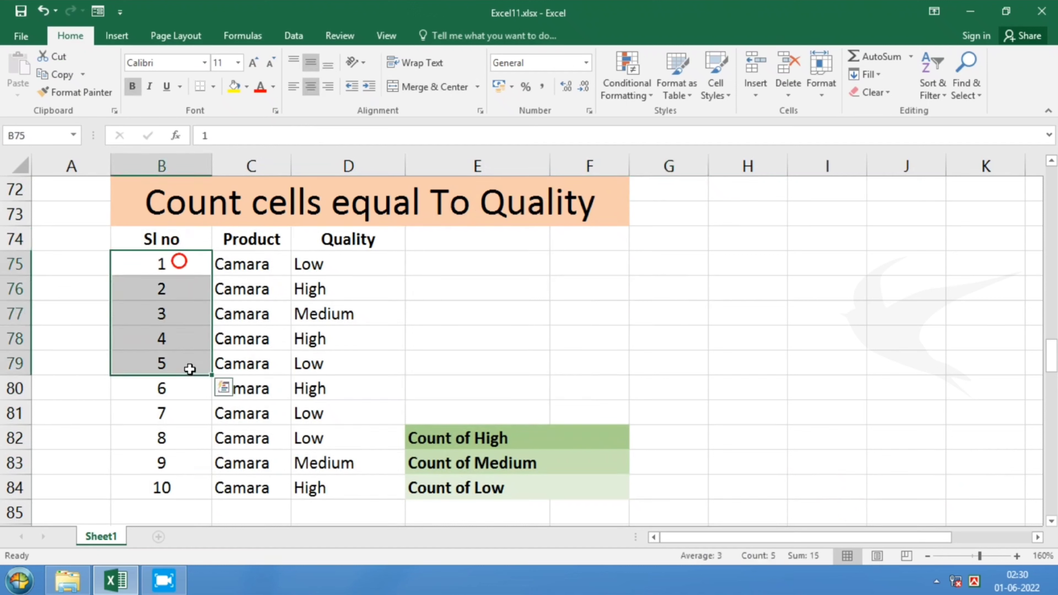
click(254, 244)
drag(255, 263, 242, 487)
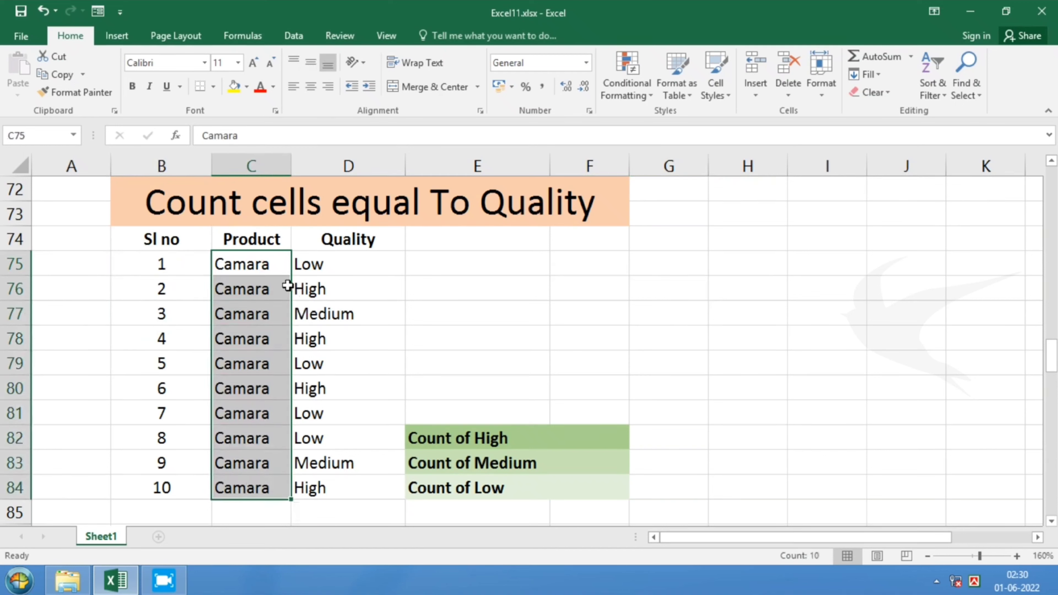
click(345, 239)
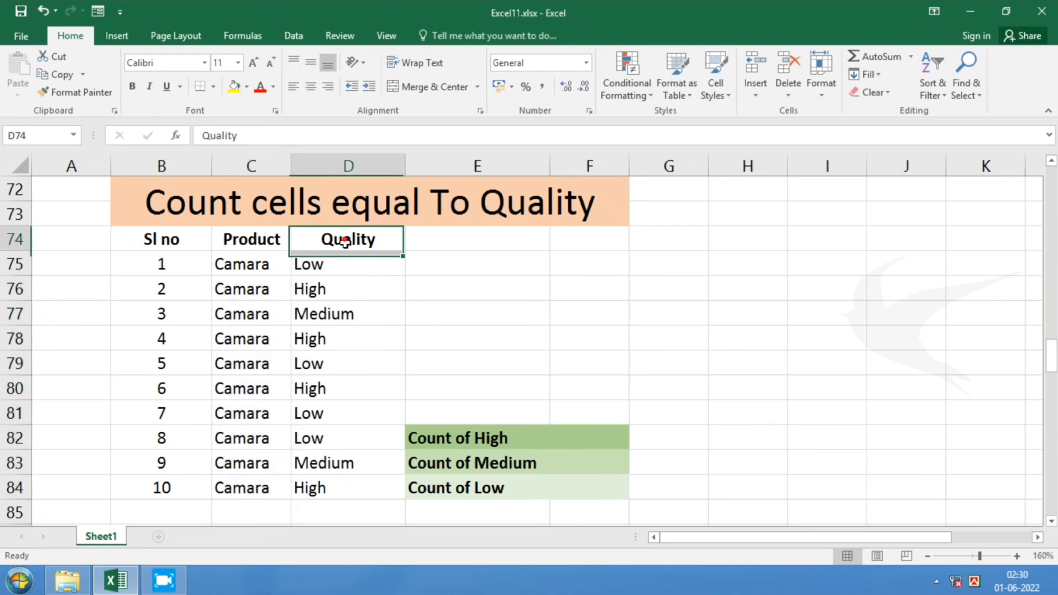
drag(345, 264, 343, 307)
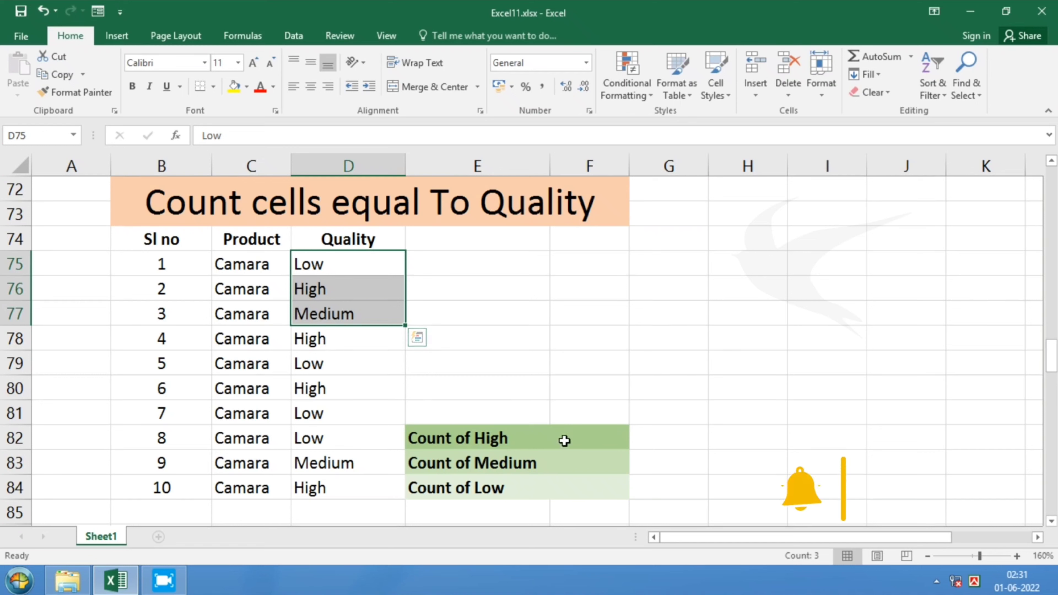
Enter =COUNTIF(D75:D84,"high") in F82 so Count of High shows 4.
click(565, 441)
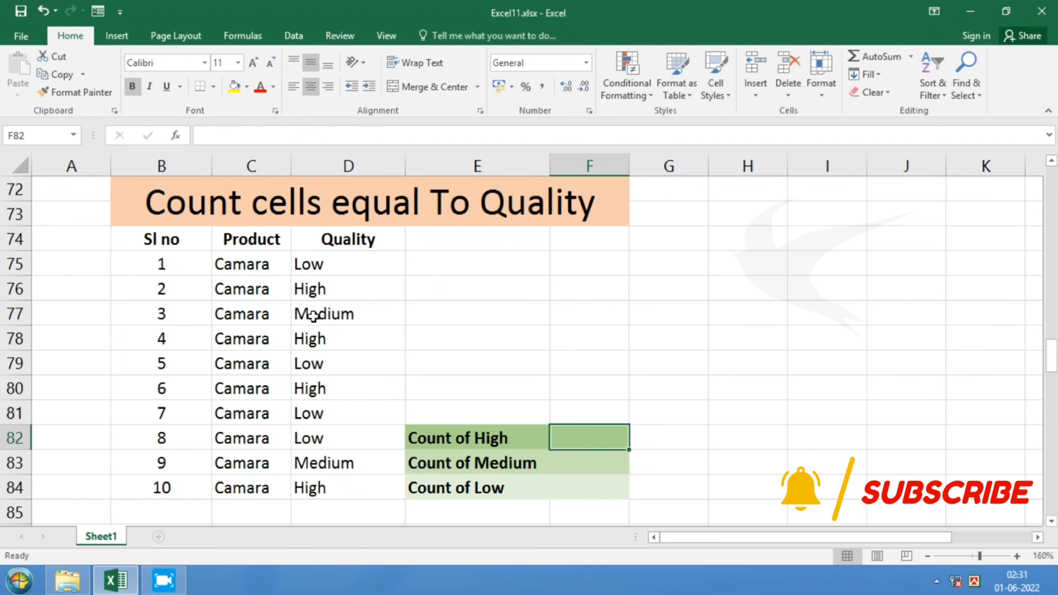
click(297, 136)
text(=)
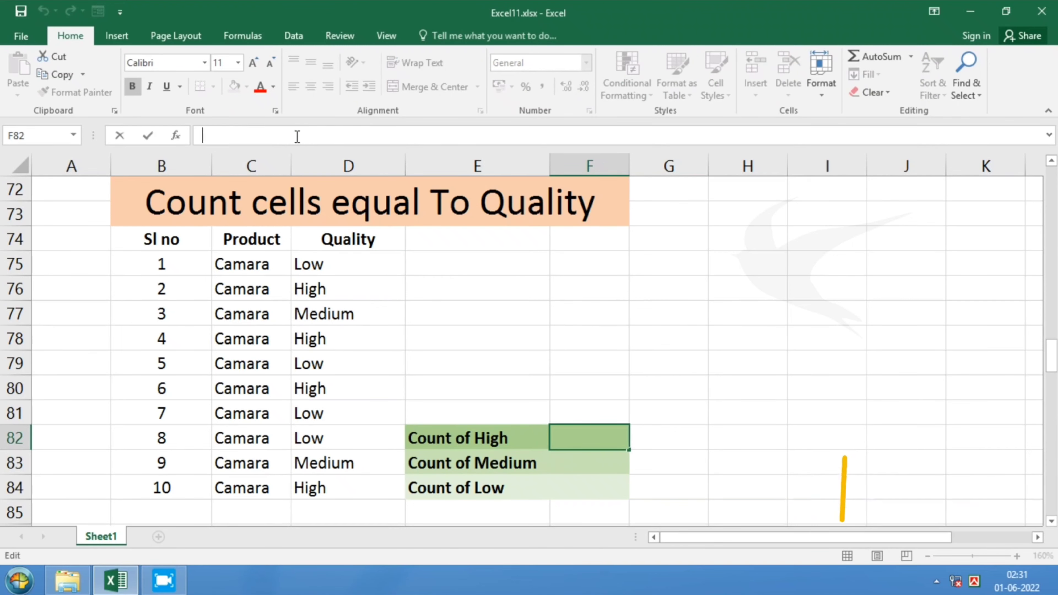
text(coun)
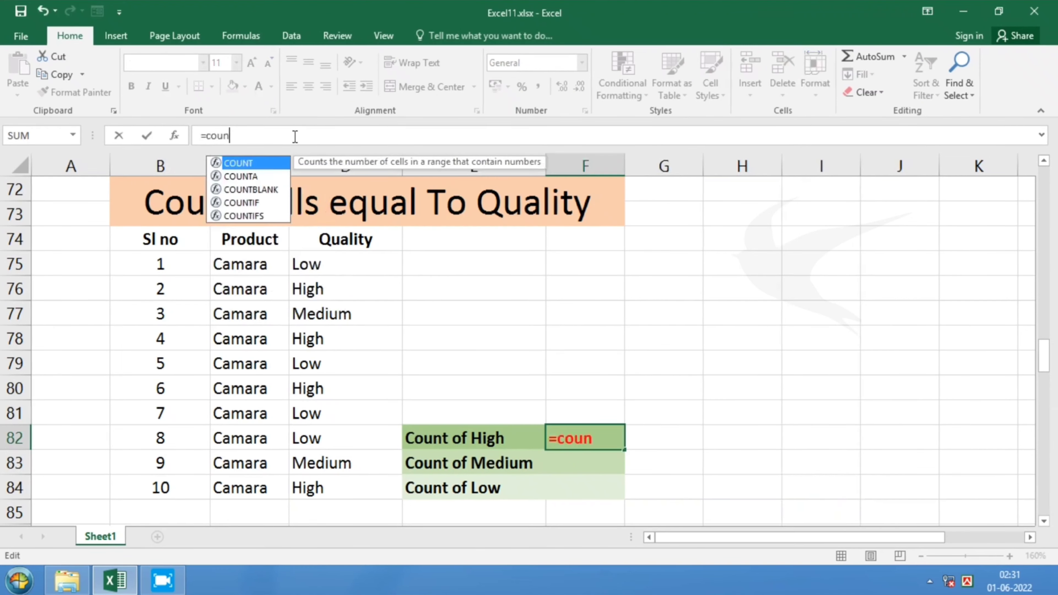
text(t)
text(if)
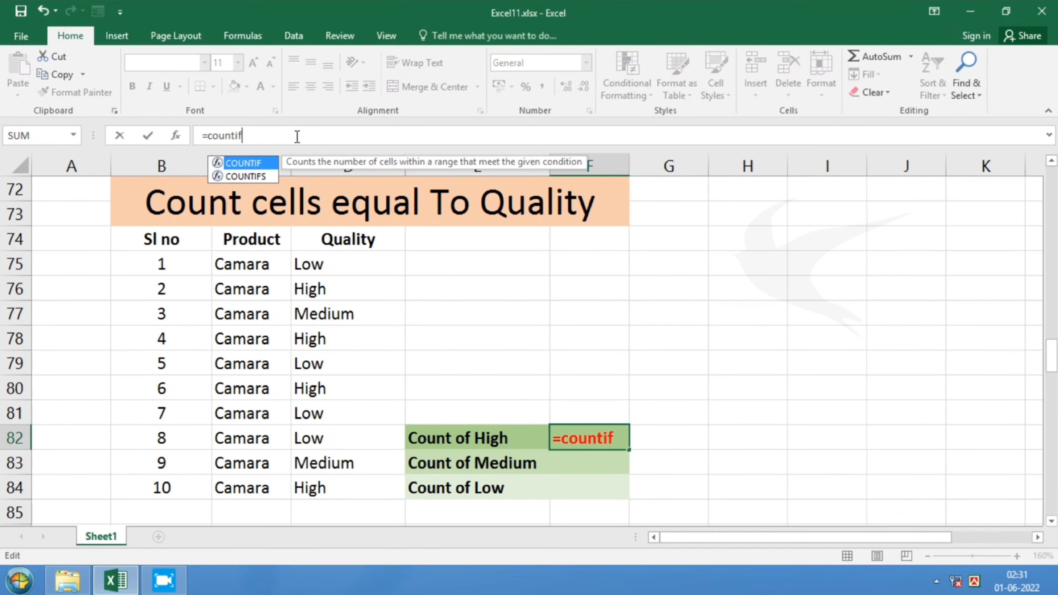
text(()
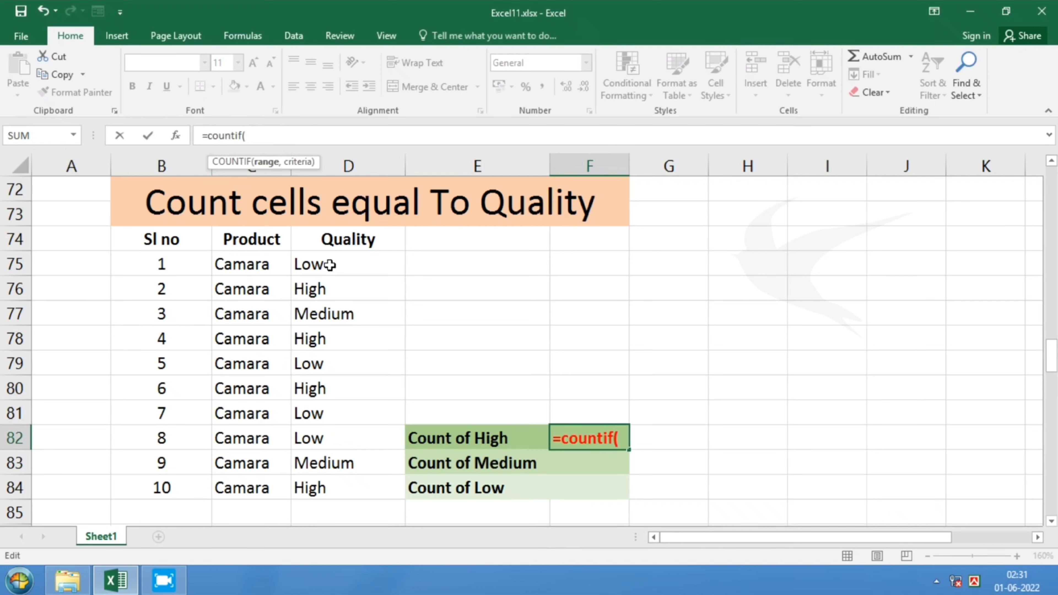
drag(329, 265, 334, 484)
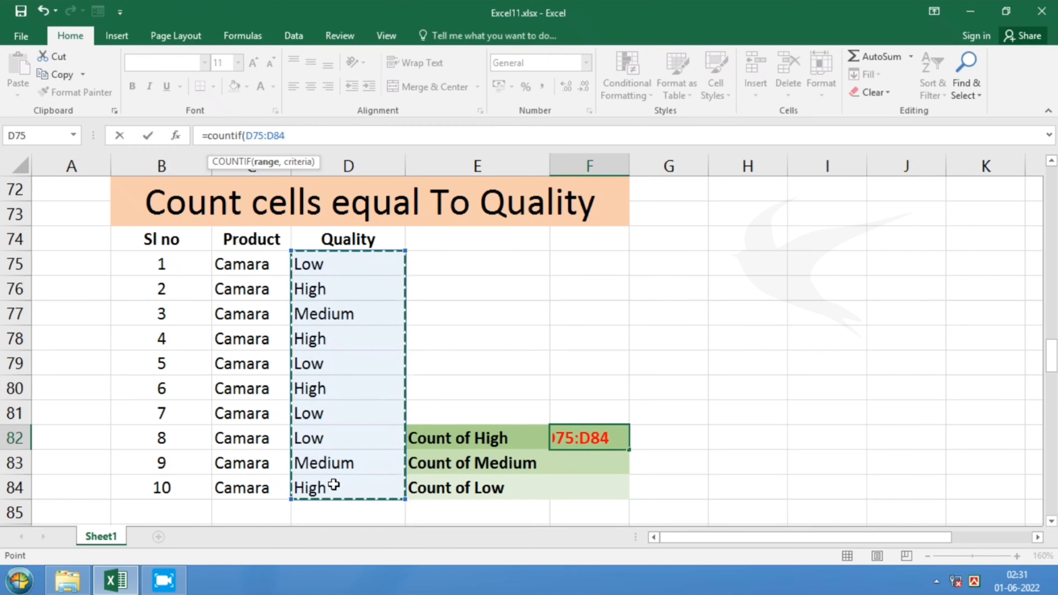
text(,)
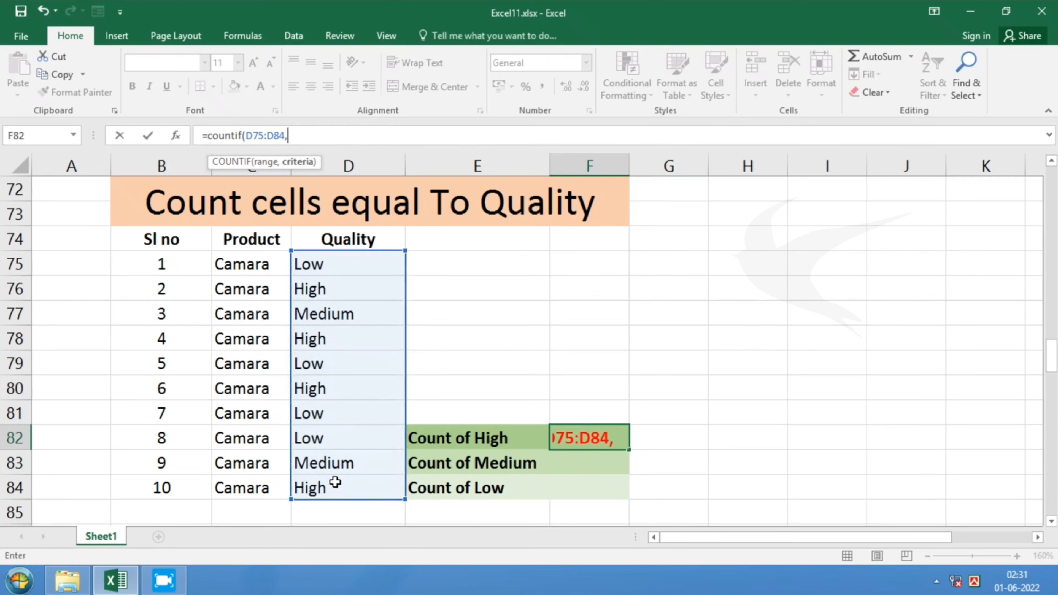
text(")
text(high)
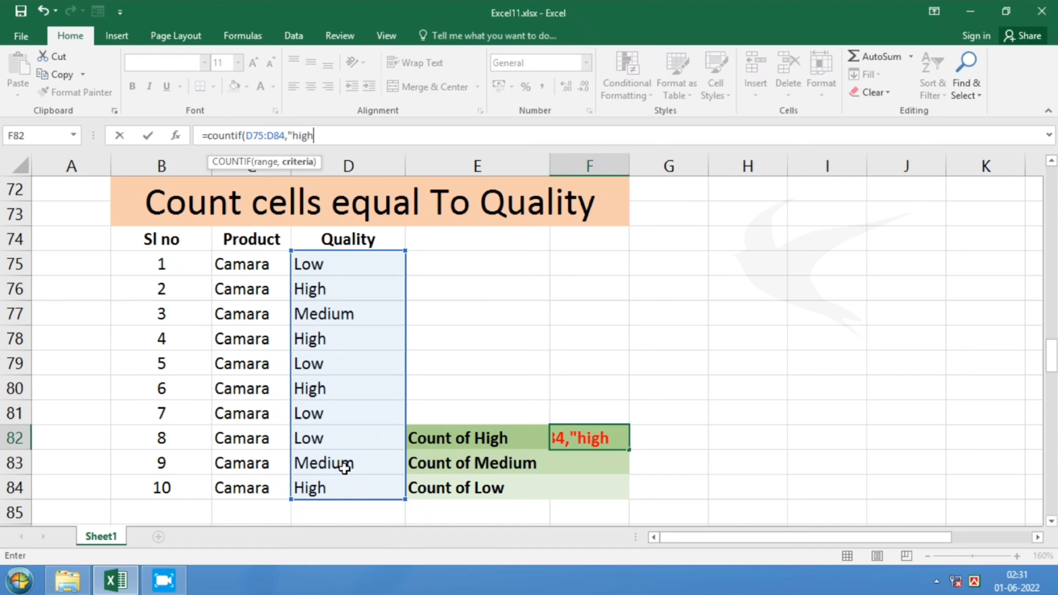
text(")
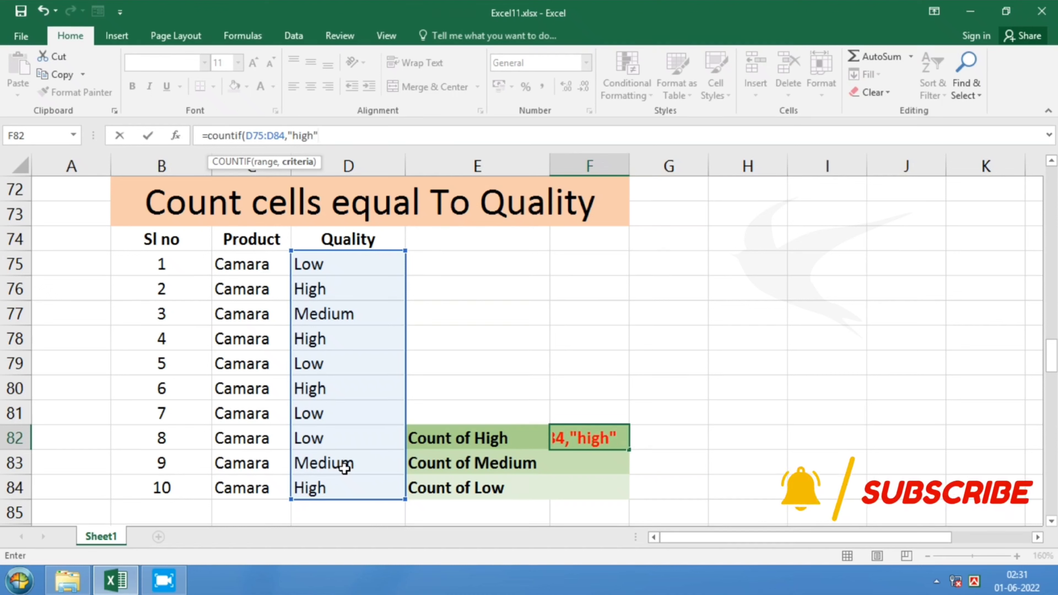
text())
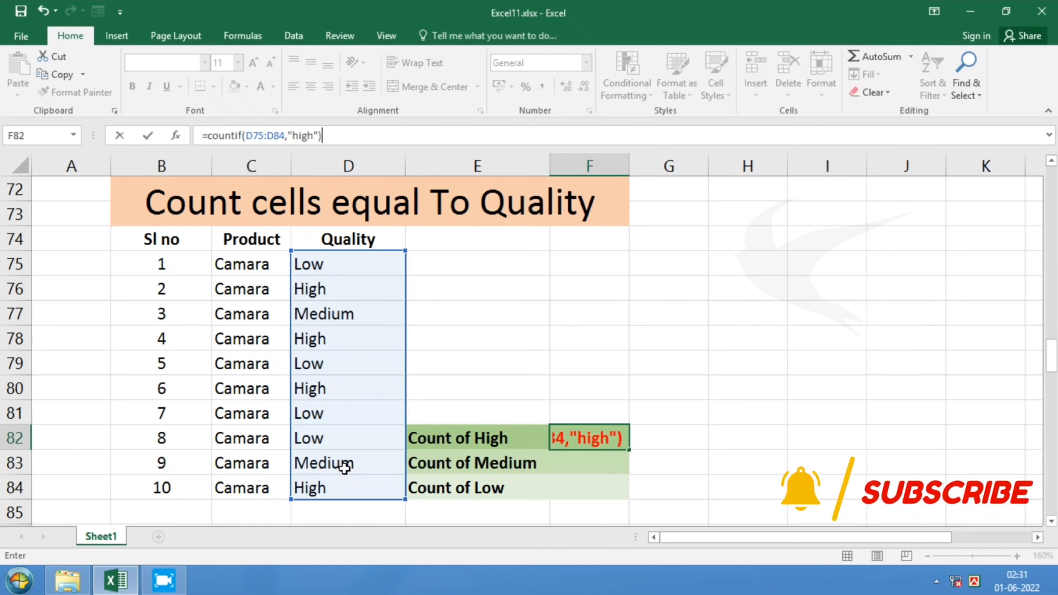
key(Return)
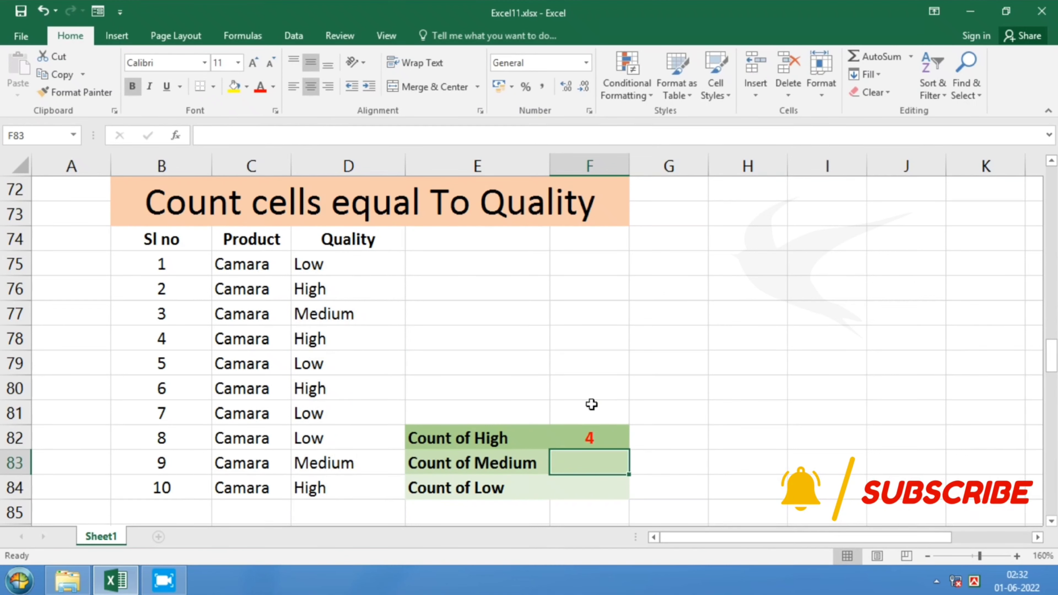
Recheck the High formula in F82, then select F83 beside Count of Medium.
click(594, 438)
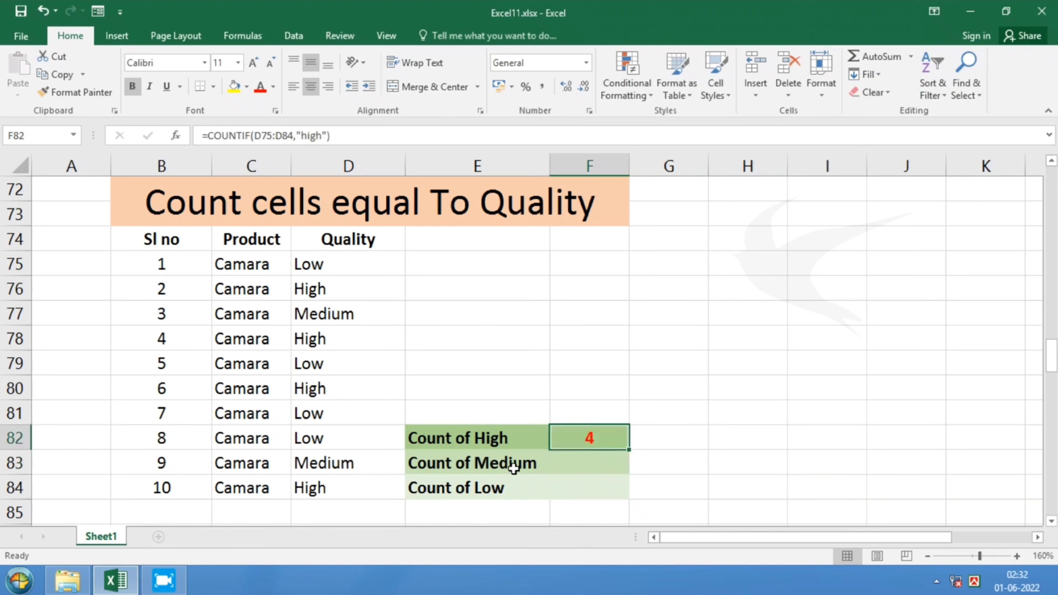
click(584, 468)
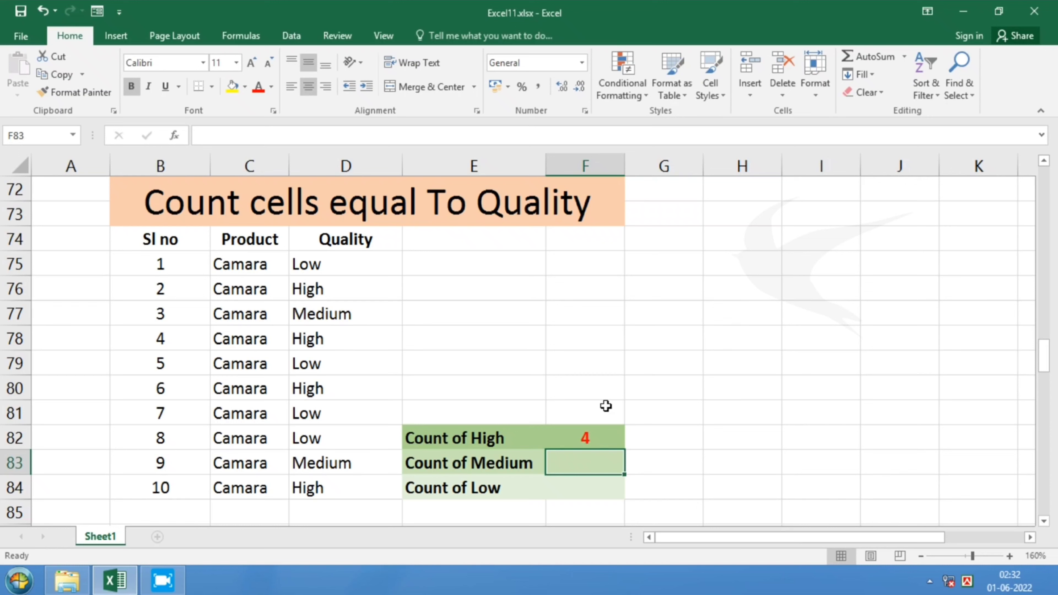
double_click(578, 467)
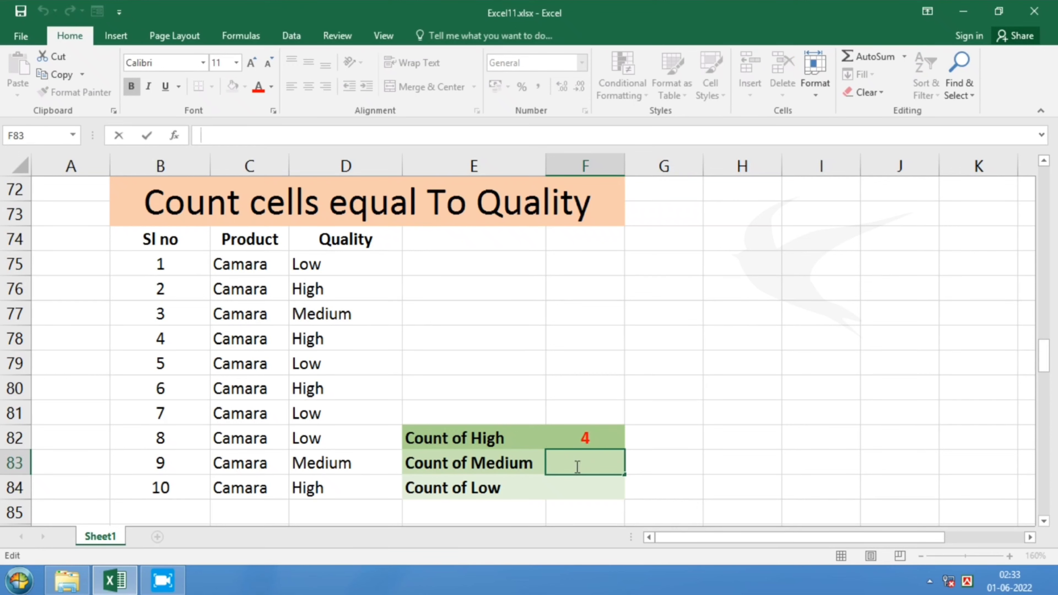
click(574, 441)
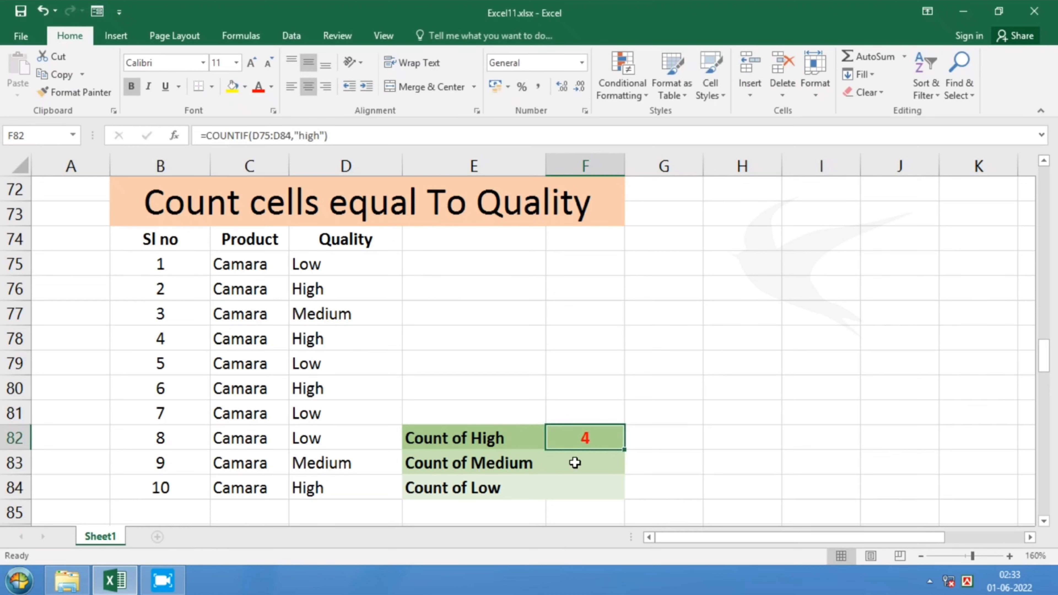
click(575, 462)
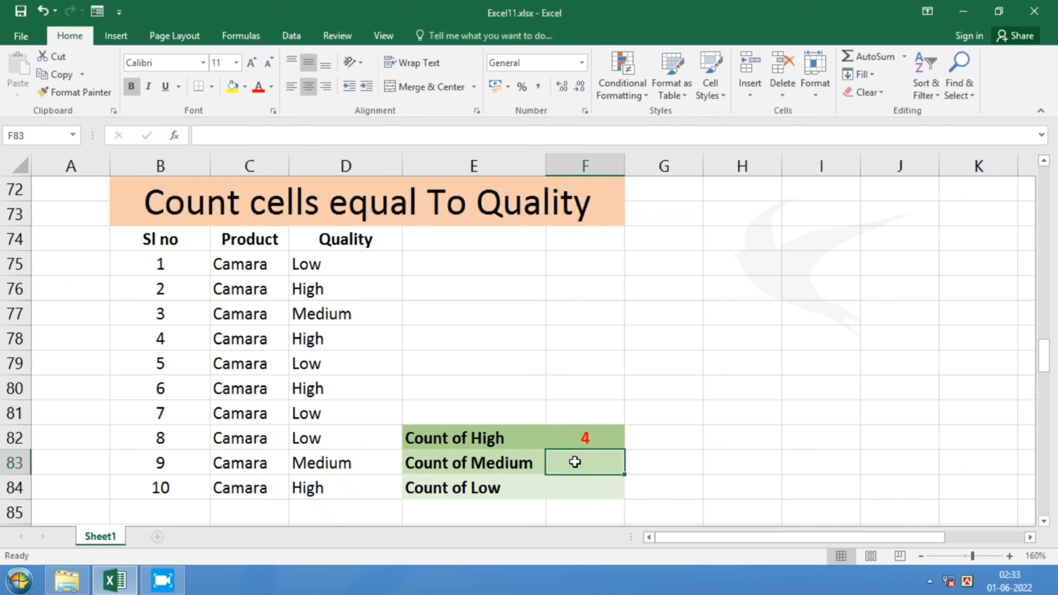
Enter =countif(D75:D84,"Medium") in F83, fixing the 'Mediym' typo, to get 2.
click(232, 139)
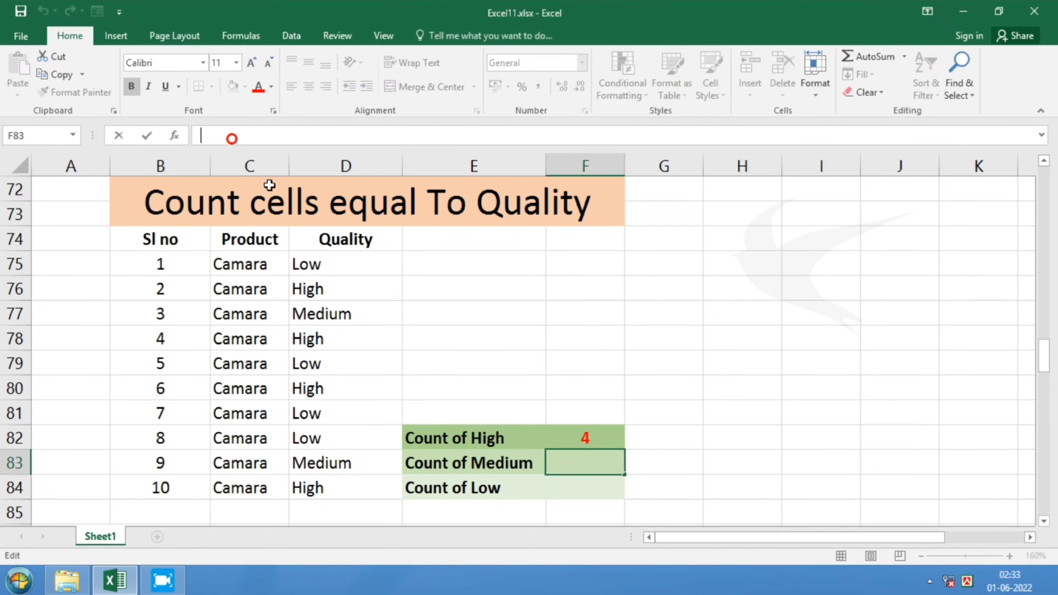
text(=)
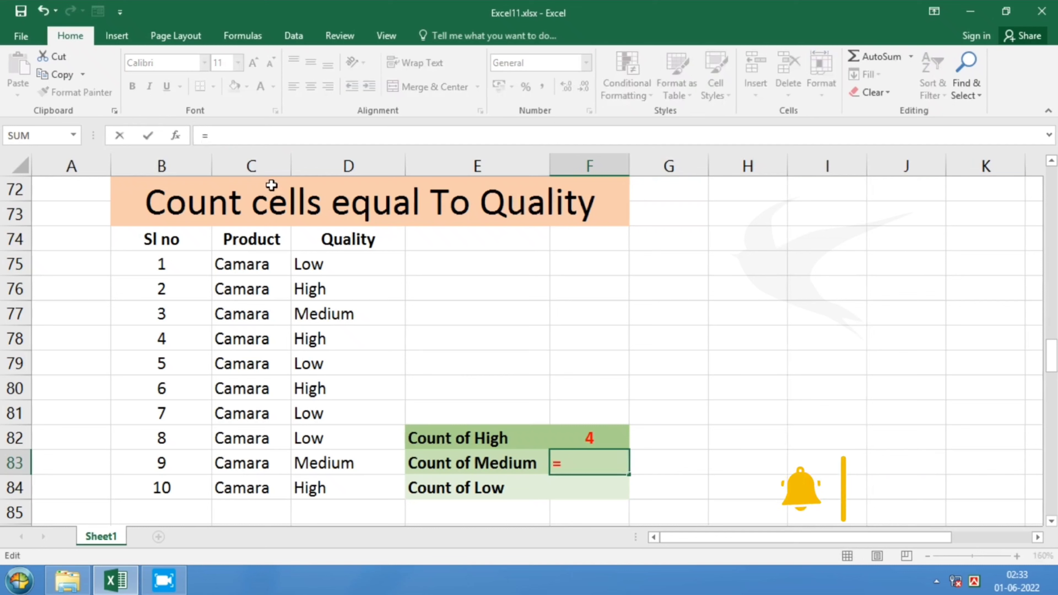
text(coun)
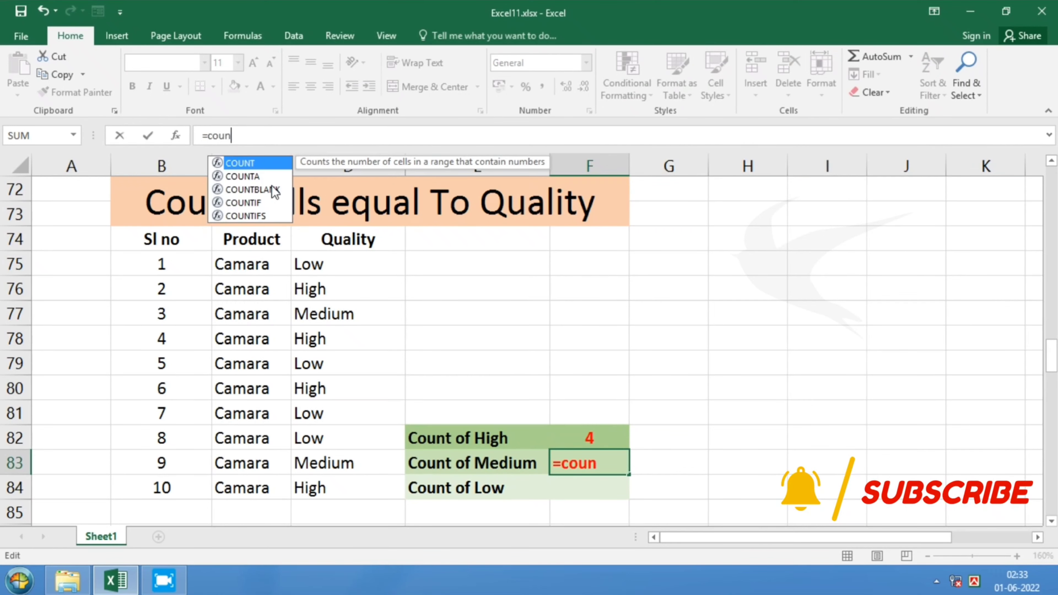
text(tif()
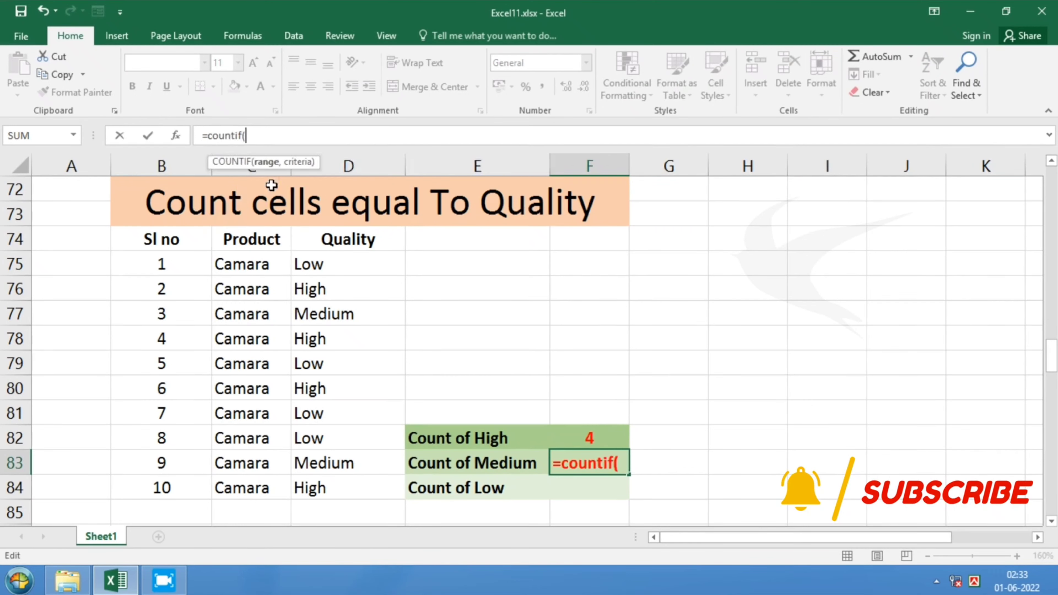
drag(332, 271, 346, 479)
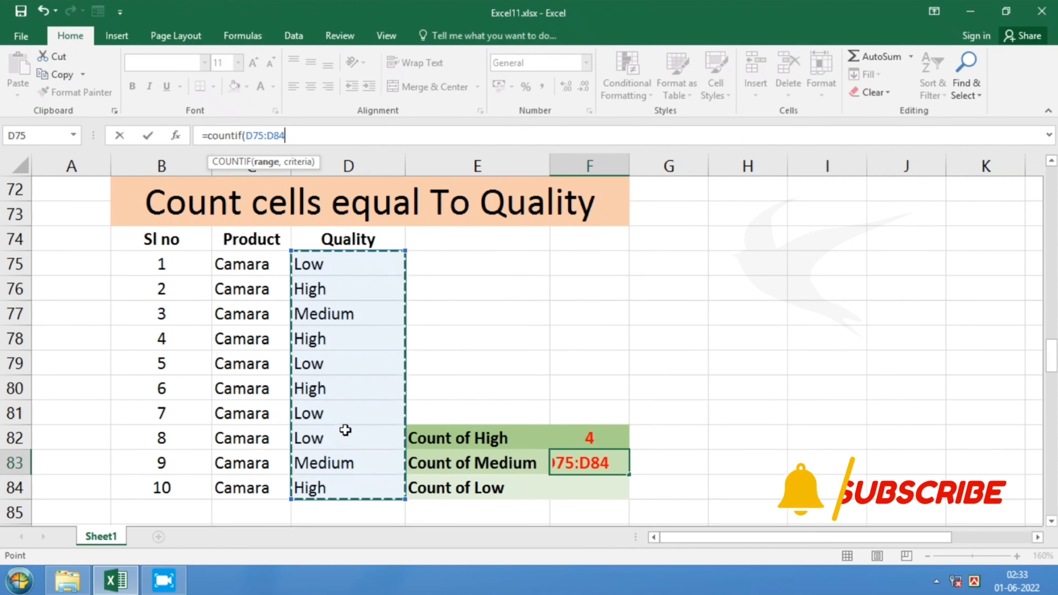
text(,")
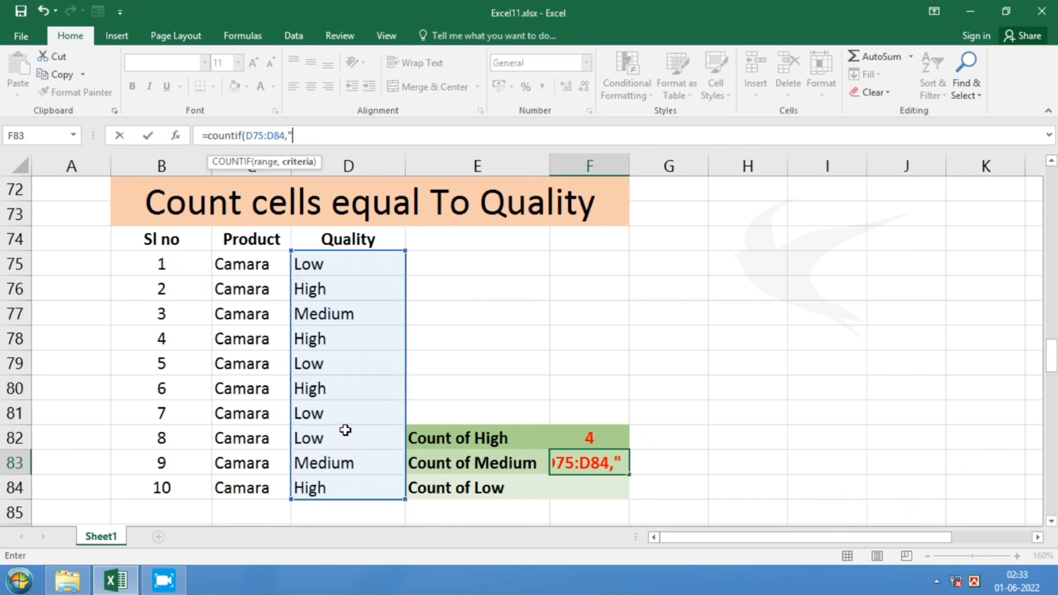
text(Me)
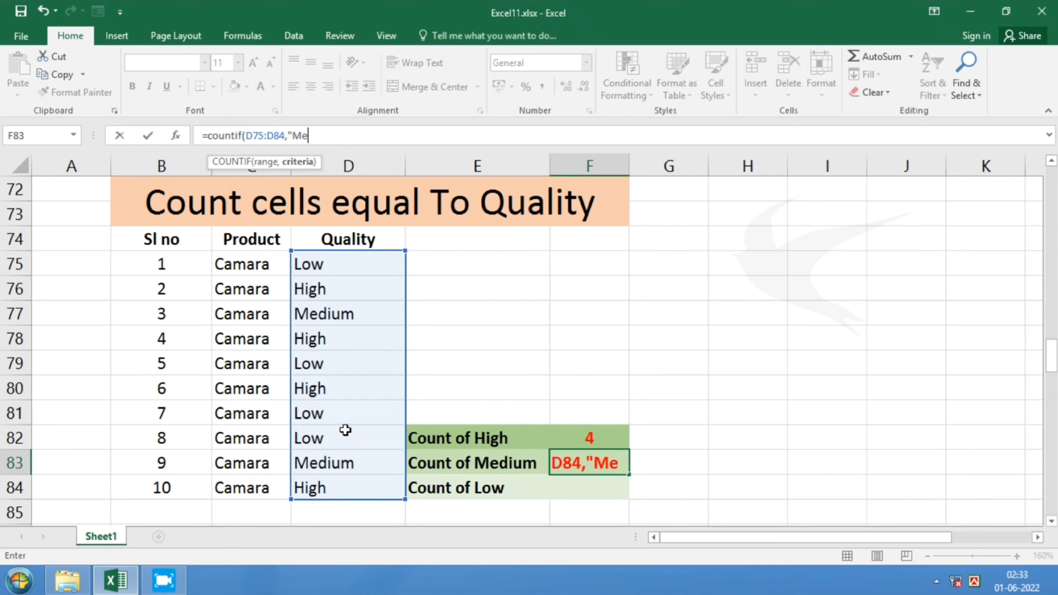
text(diym)
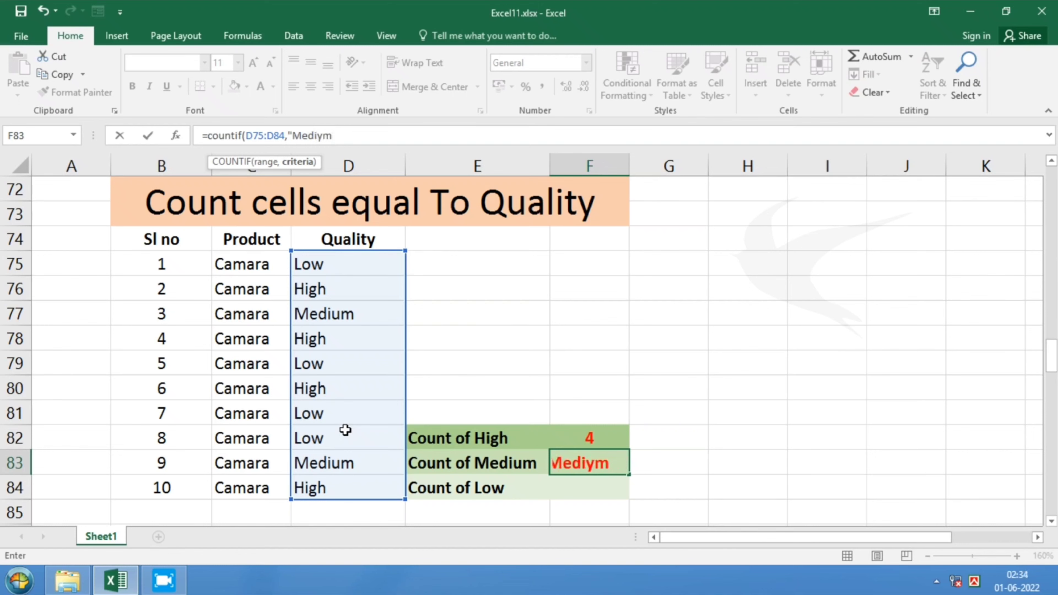
key(BackSpace)
key(BackSpace)
text(um)
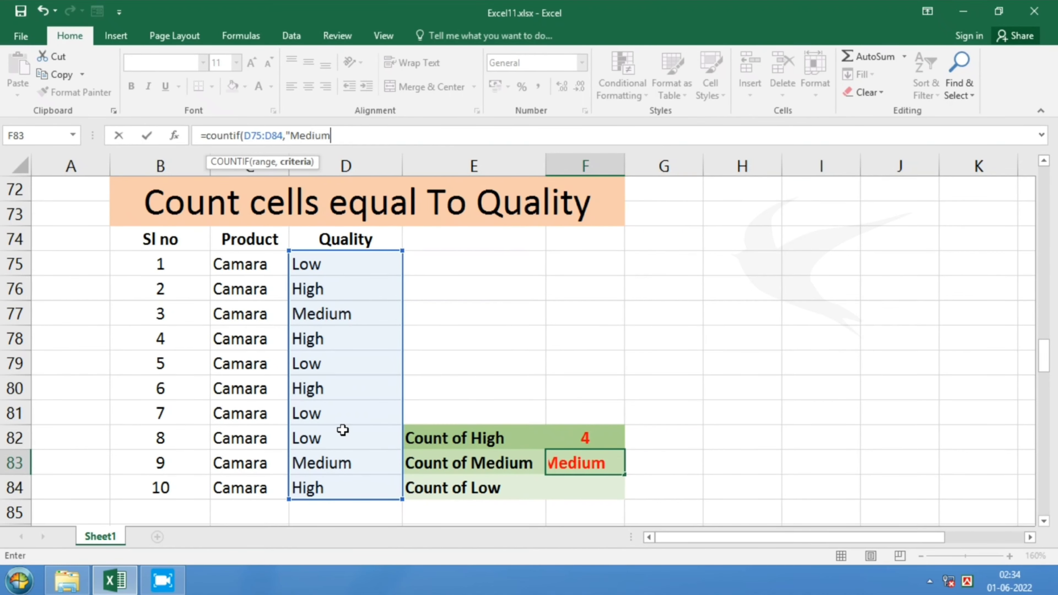
text(")
text())
key(Return)
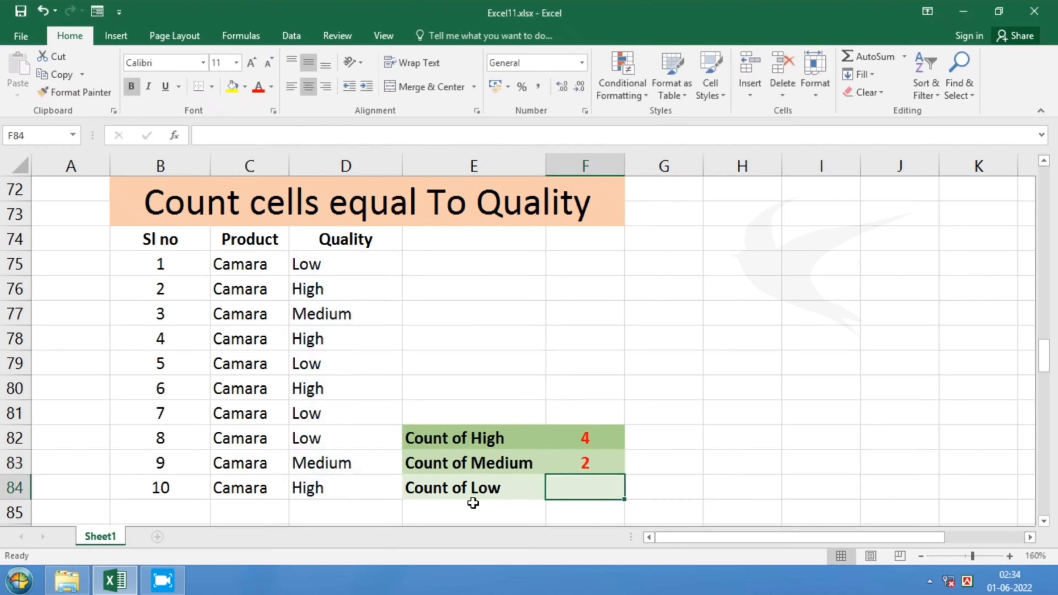
click(588, 465)
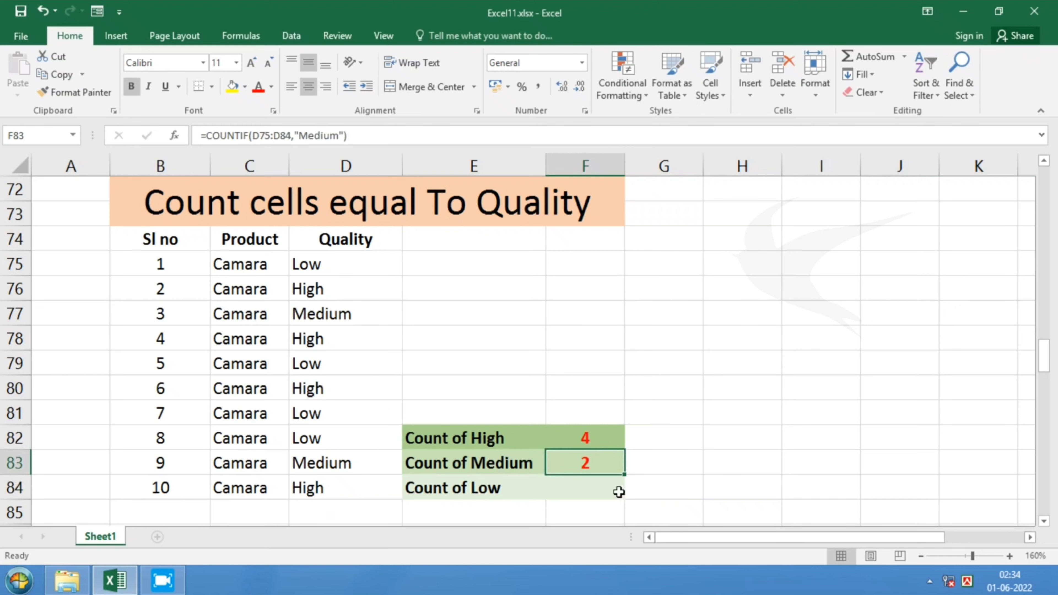
click(574, 492)
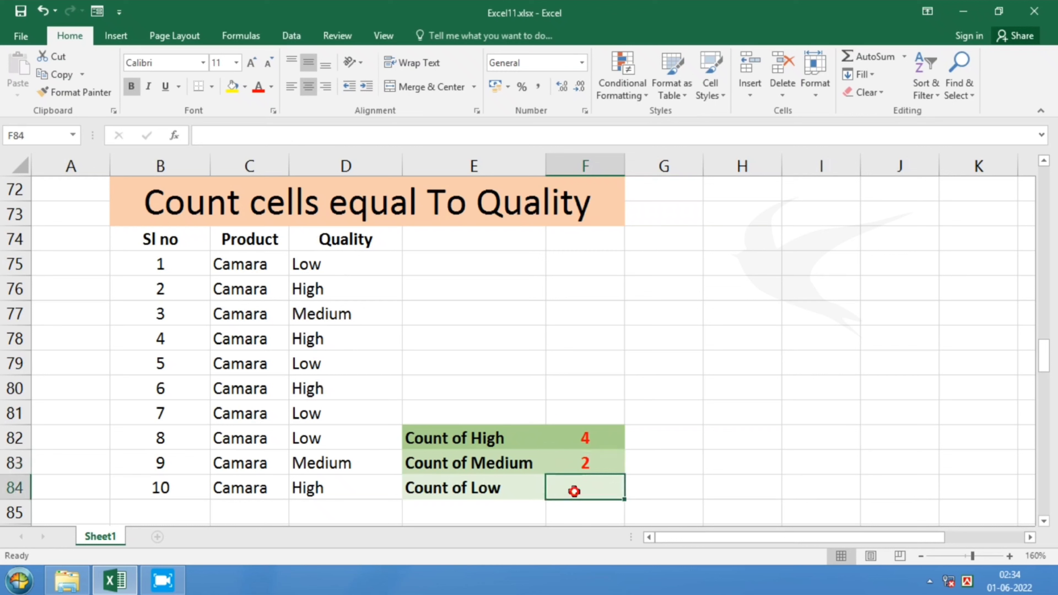
click(294, 134)
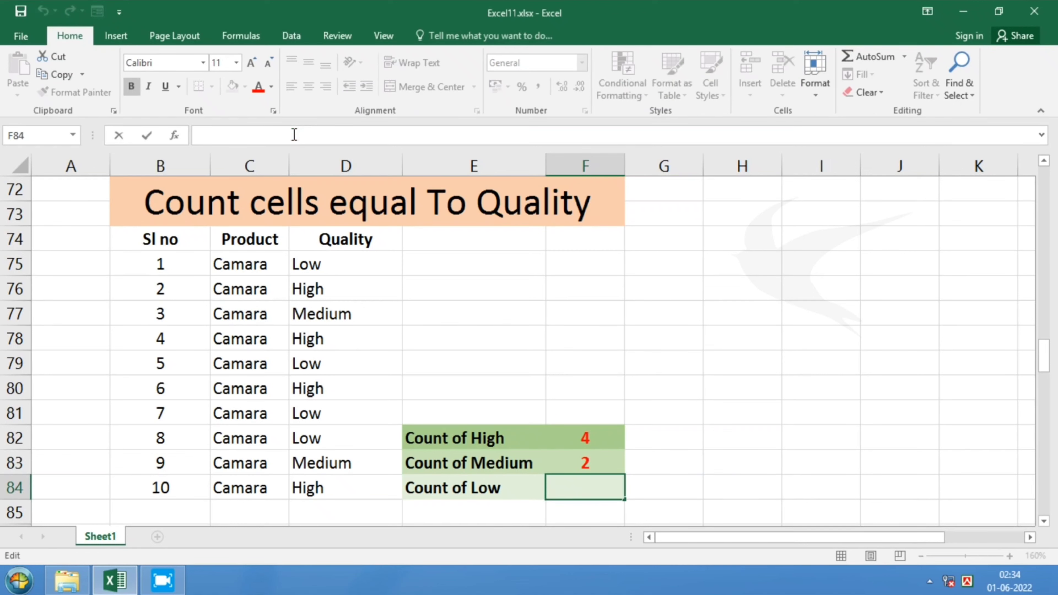
Enter =countif(D75:D84,"Low") in F84 so Count of Low returns 4.
text(=)
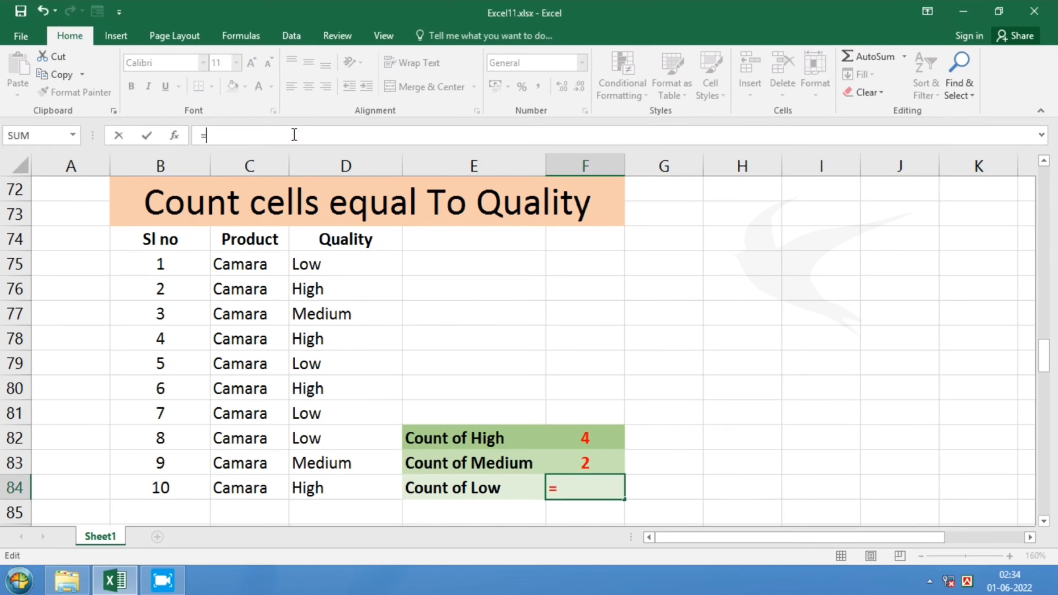
text(counti)
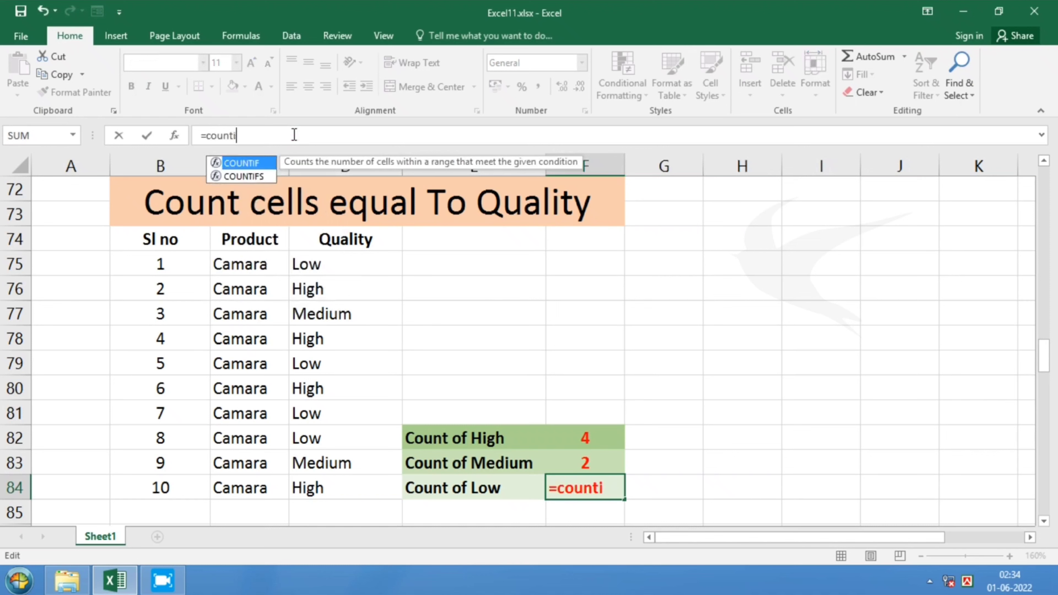
text(f()
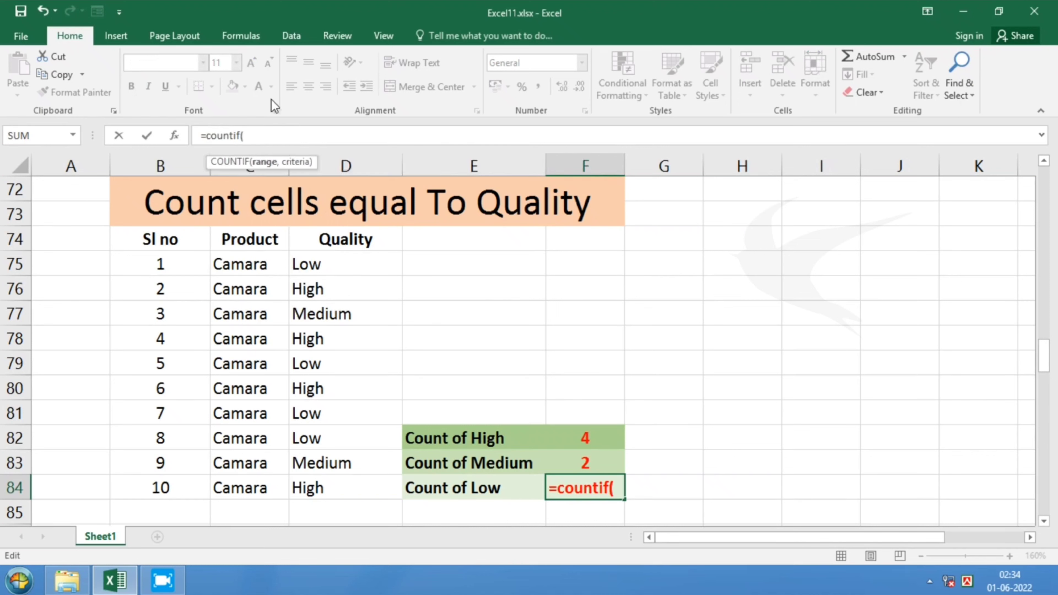
drag(330, 265, 354, 482)
text(,")
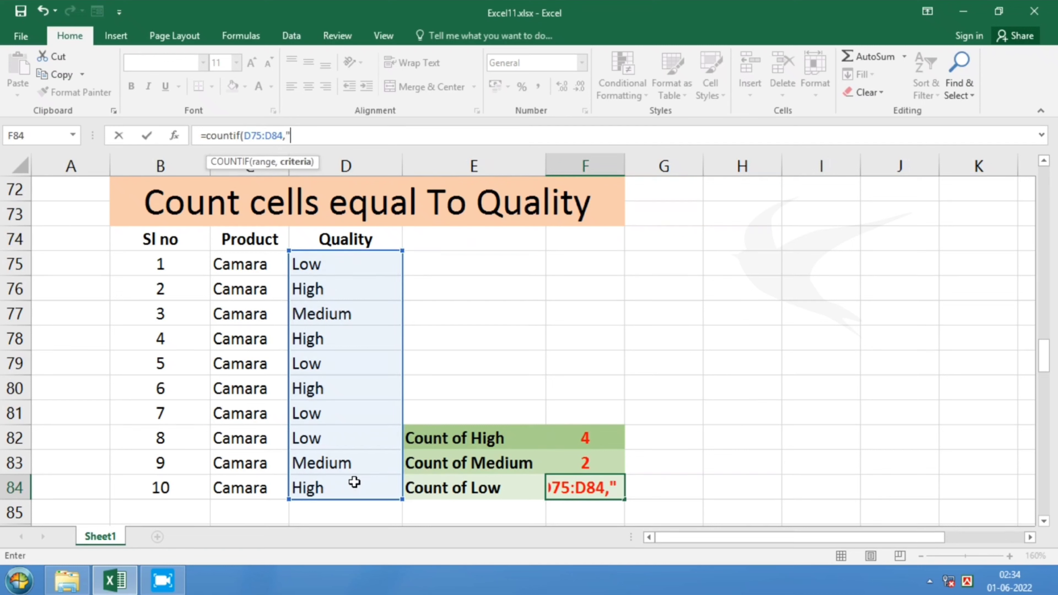
text(Low)
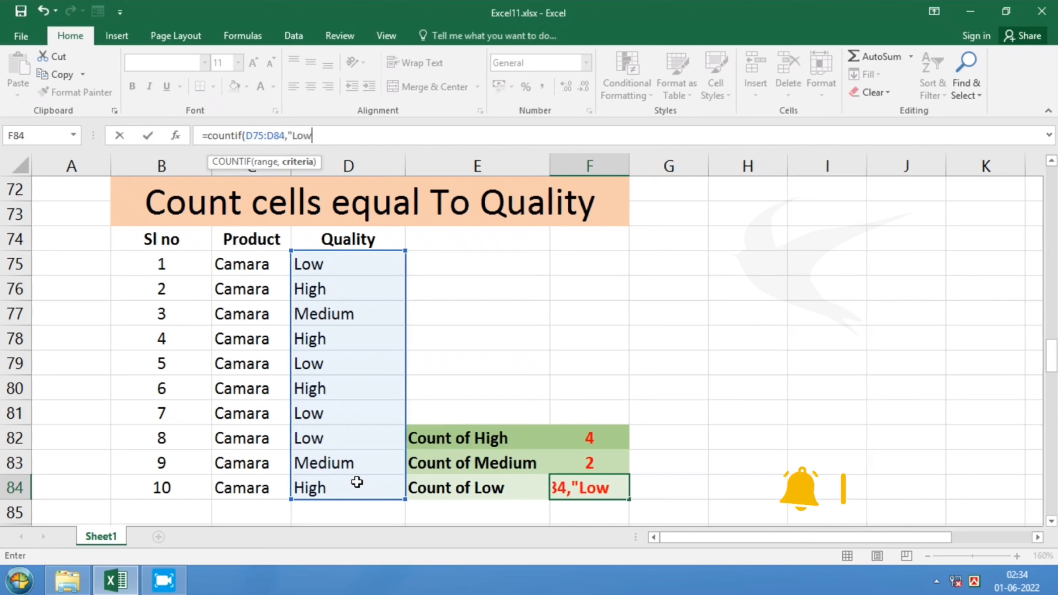
text(")
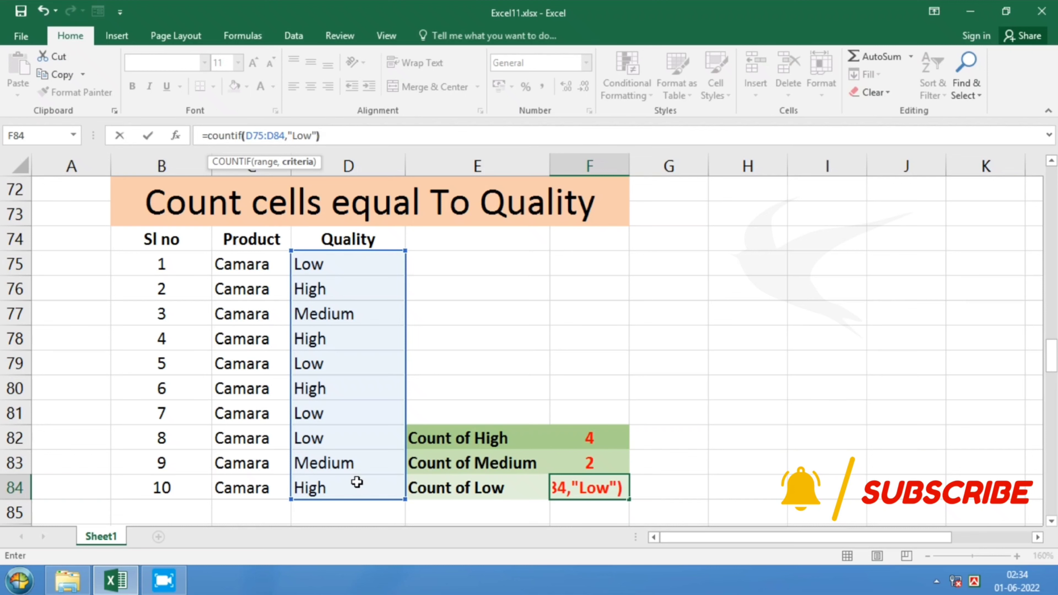
key(Return)
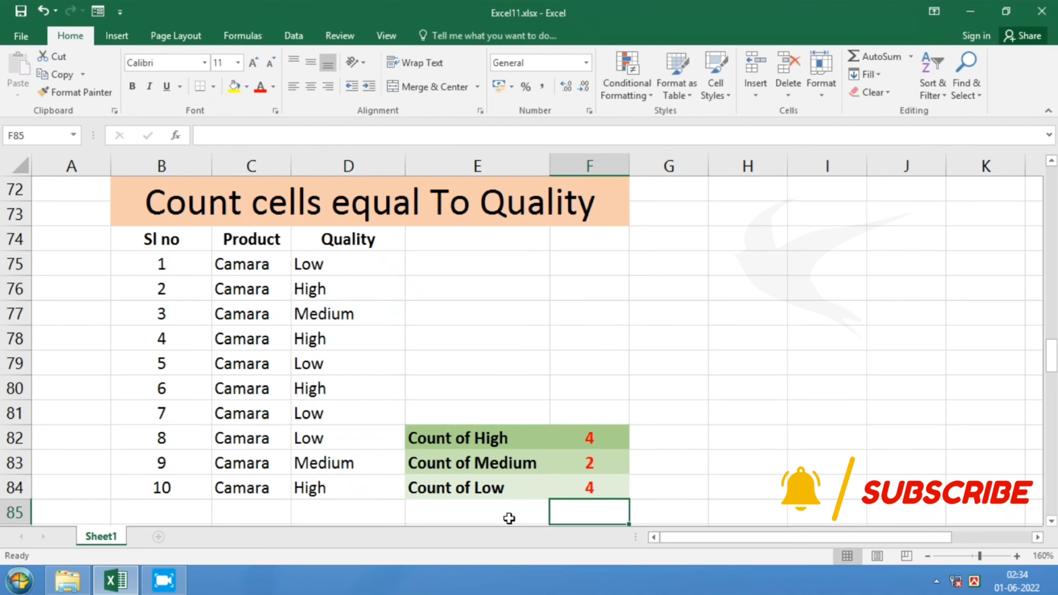
click(586, 488)
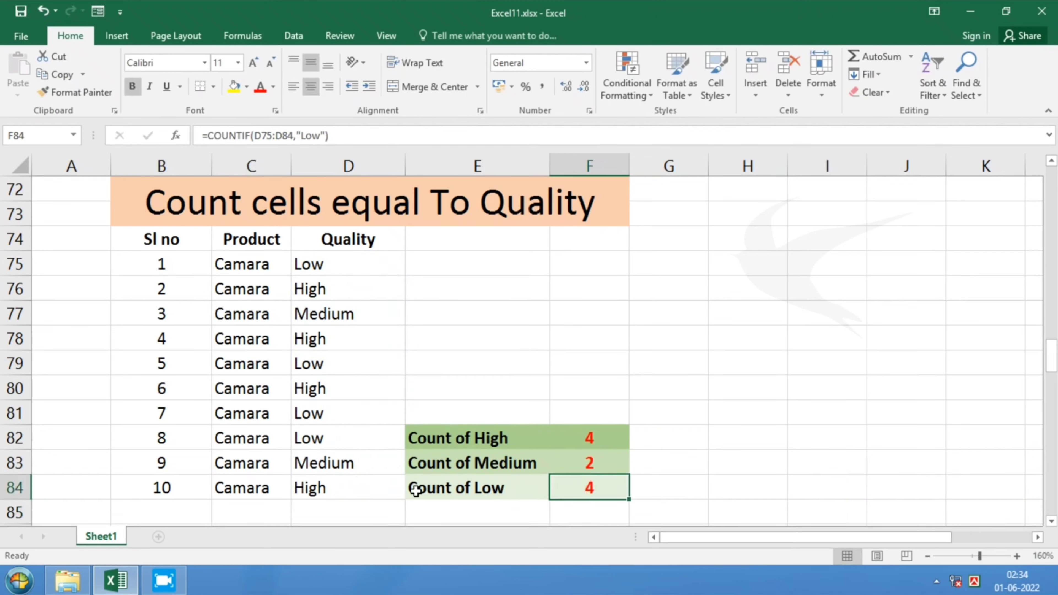
click(323, 441)
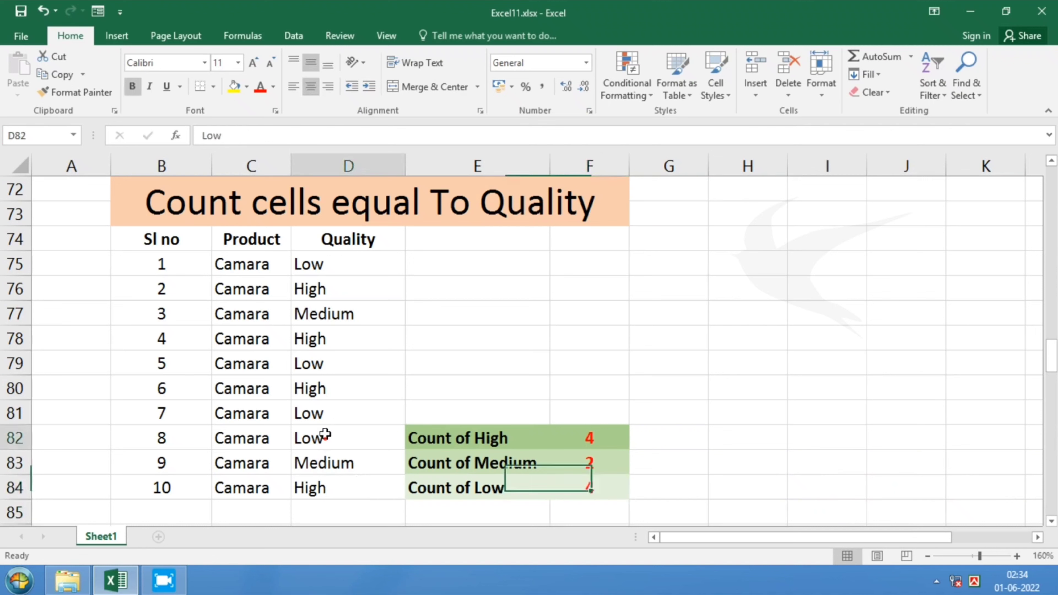
click(324, 412)
click(322, 366)
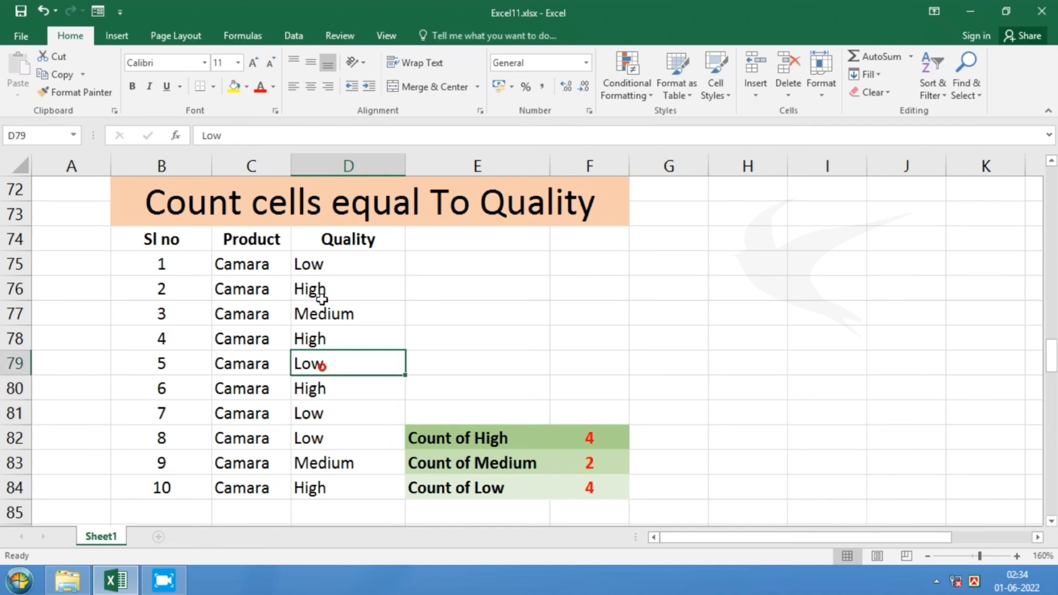
click(325, 266)
click(590, 462)
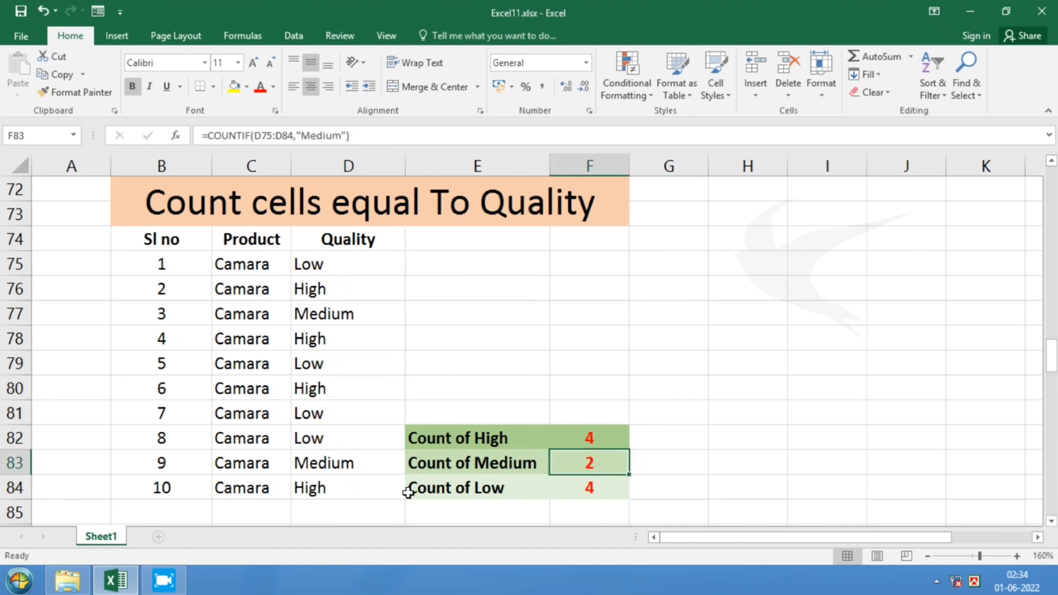
click(339, 463)
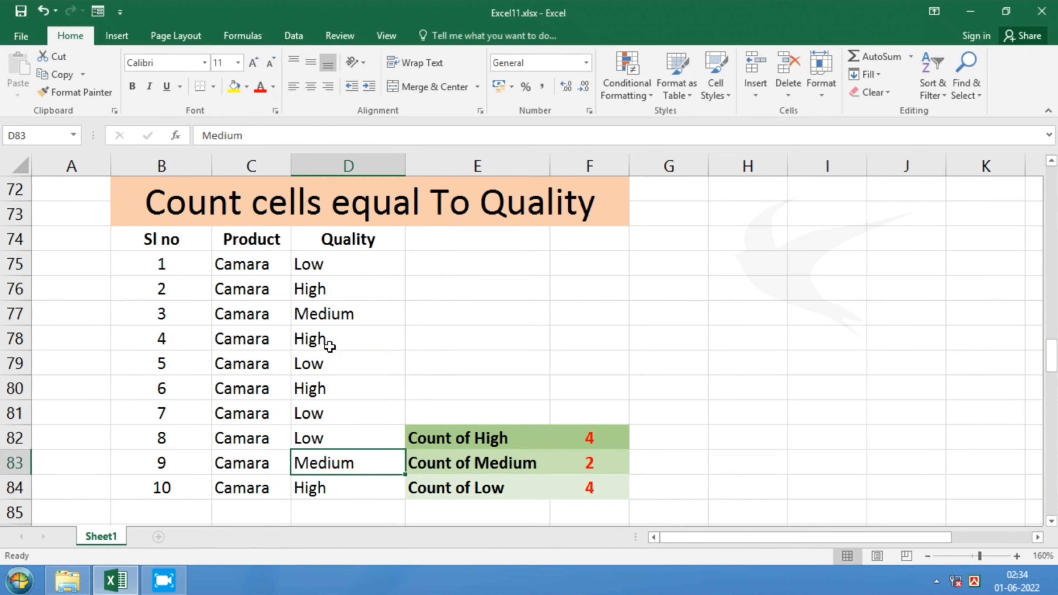
click(325, 317)
click(609, 440)
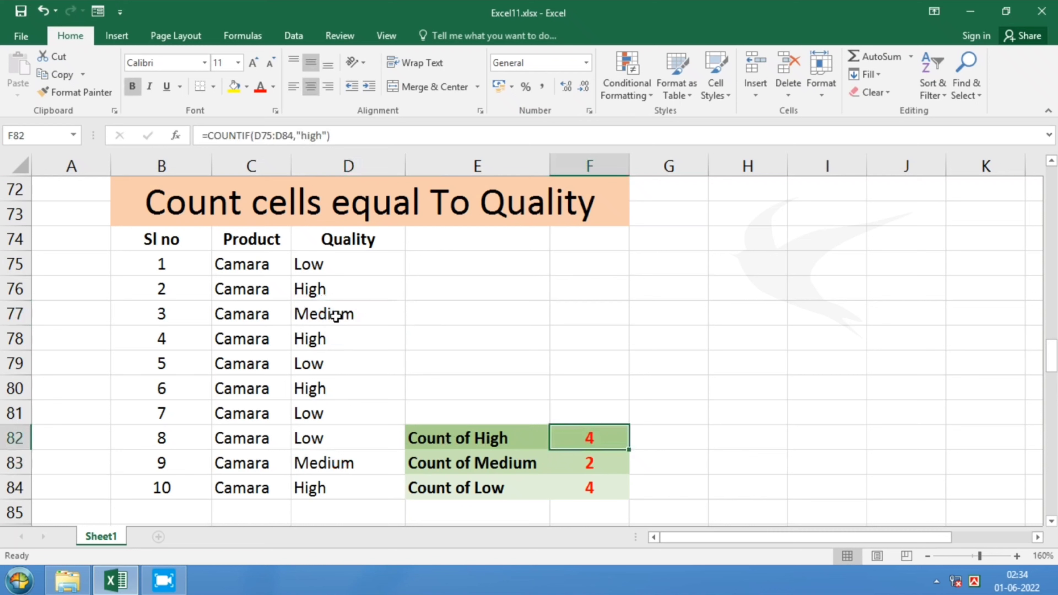
click(328, 291)
click(335, 337)
click(336, 385)
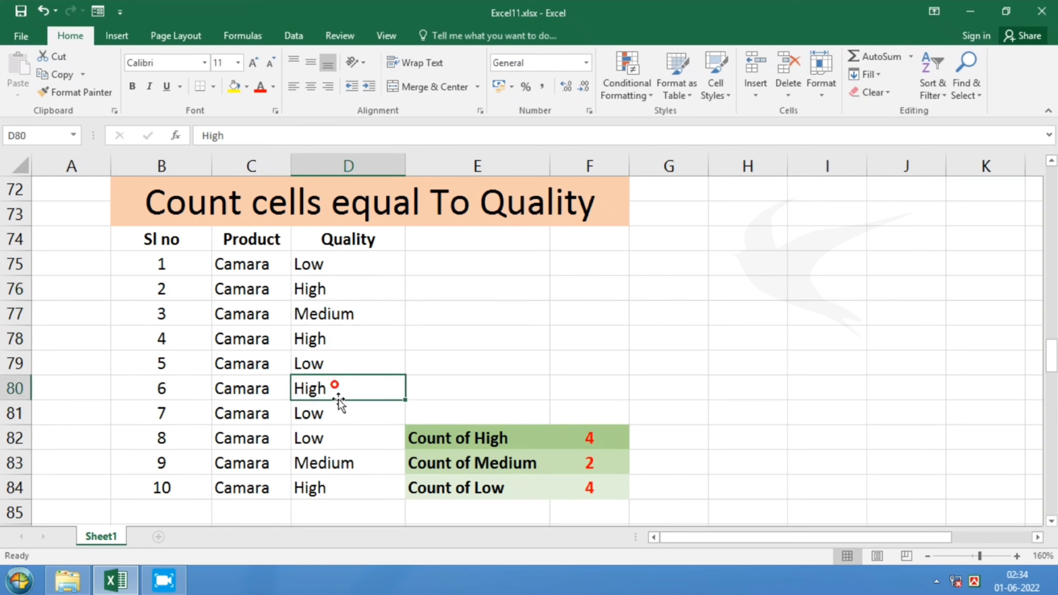
click(336, 489)
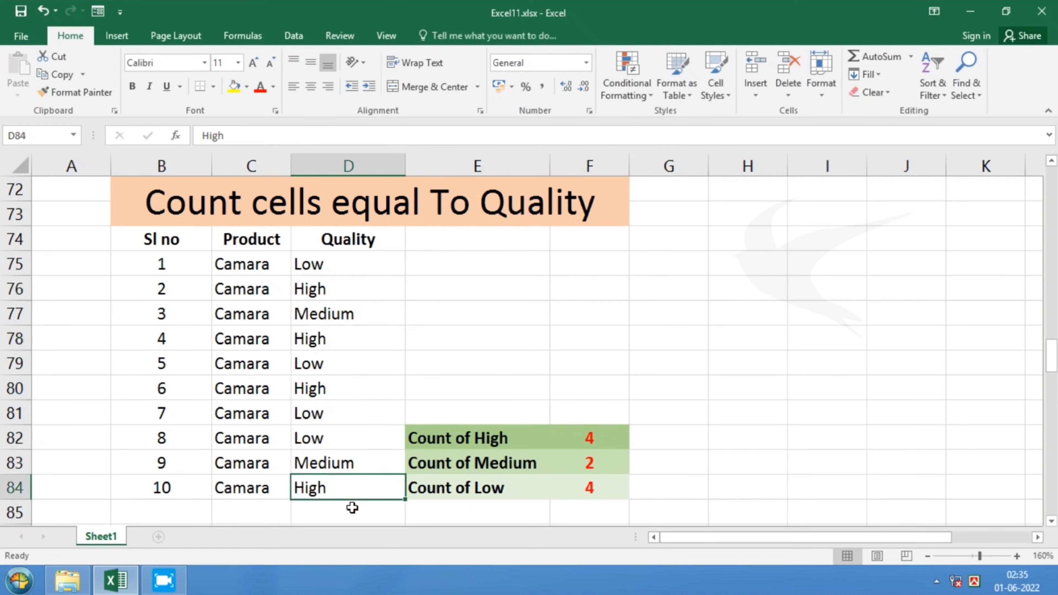